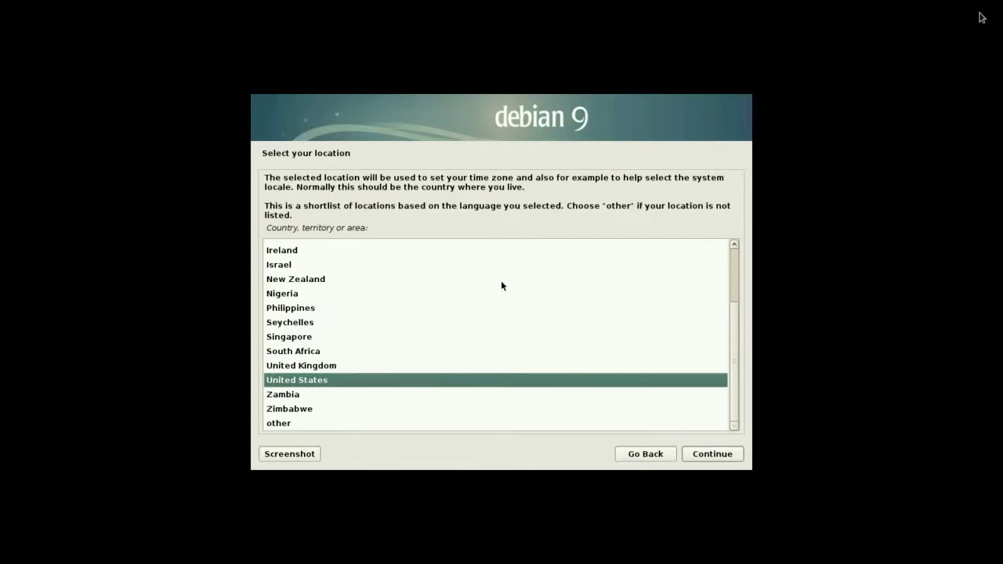
# - Choose United States as the location and continue to the network configuration
pyautogui.press('Return')
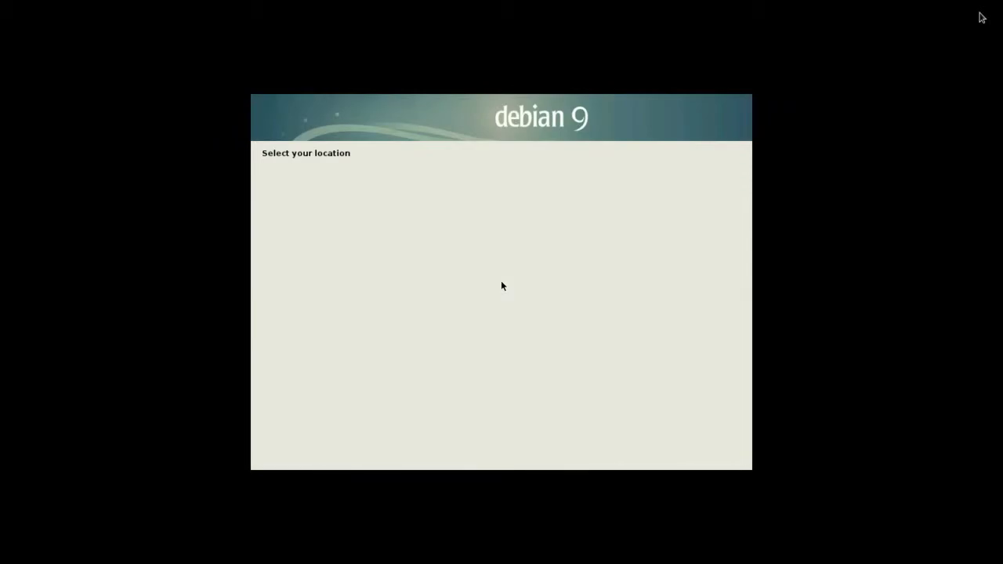
pyautogui.press('Return')
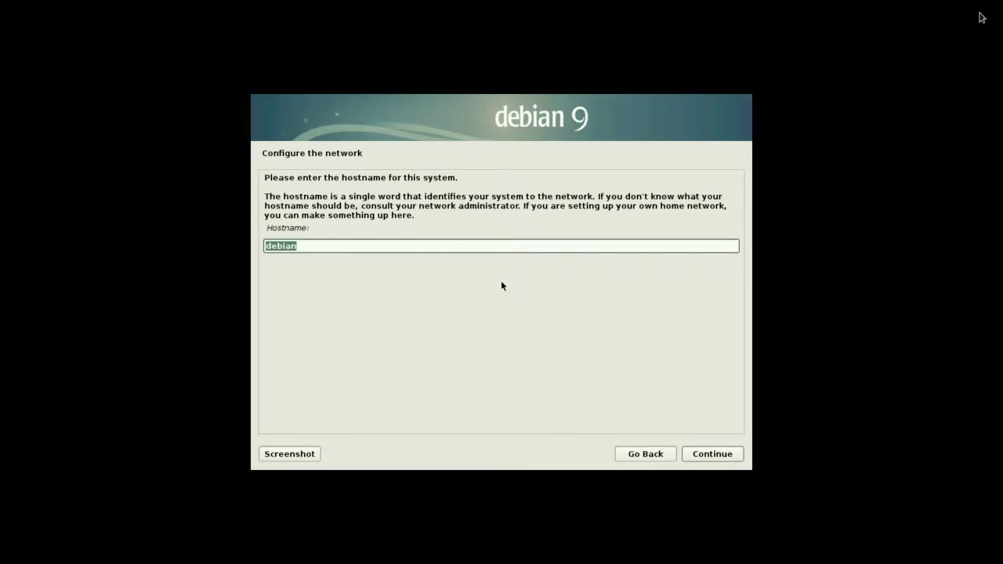
# - Set the hostname to mypcman and leave the domain name blank
pyautogui.write('mypcman')
pyautogui.press('Return')
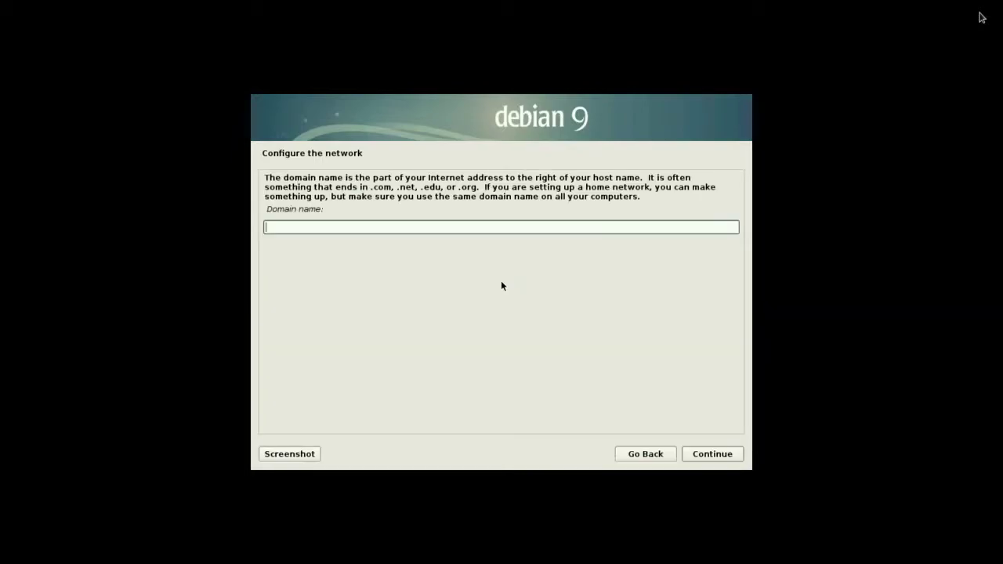
pyautogui.press('Return')
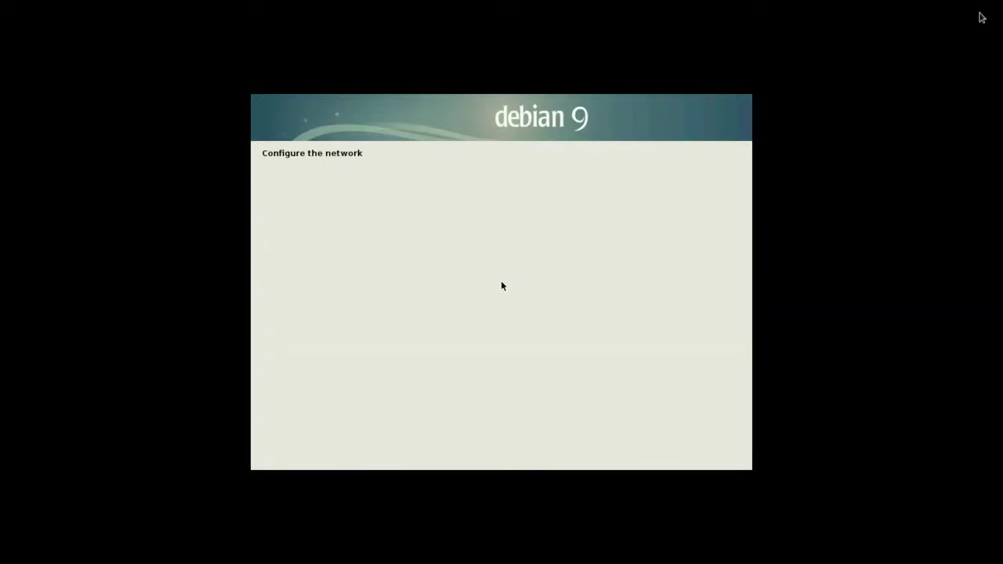
# - Leave the root password and its verification empty and continue to the new user account
pyautogui.press('Tab')
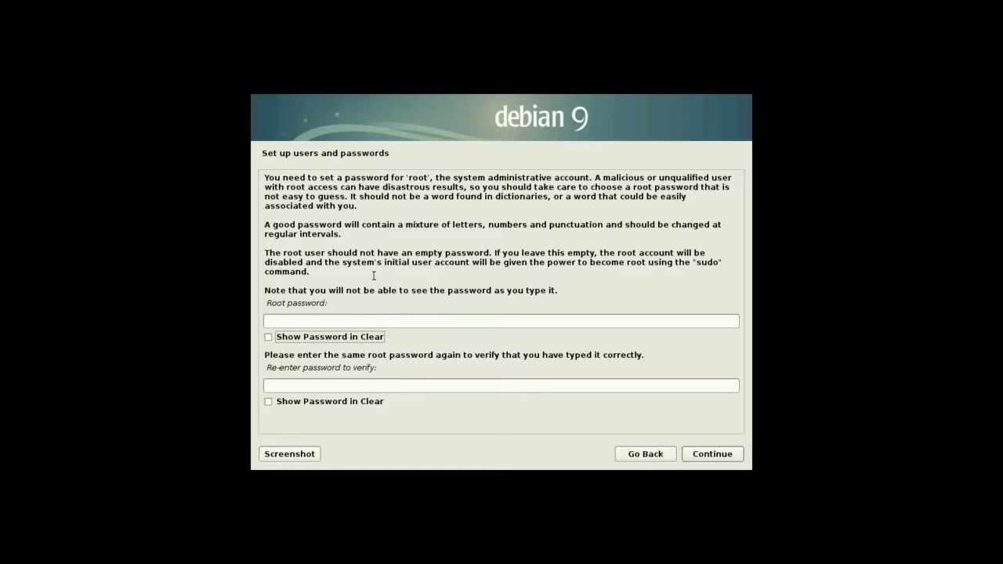
pyautogui.click(363, 377)
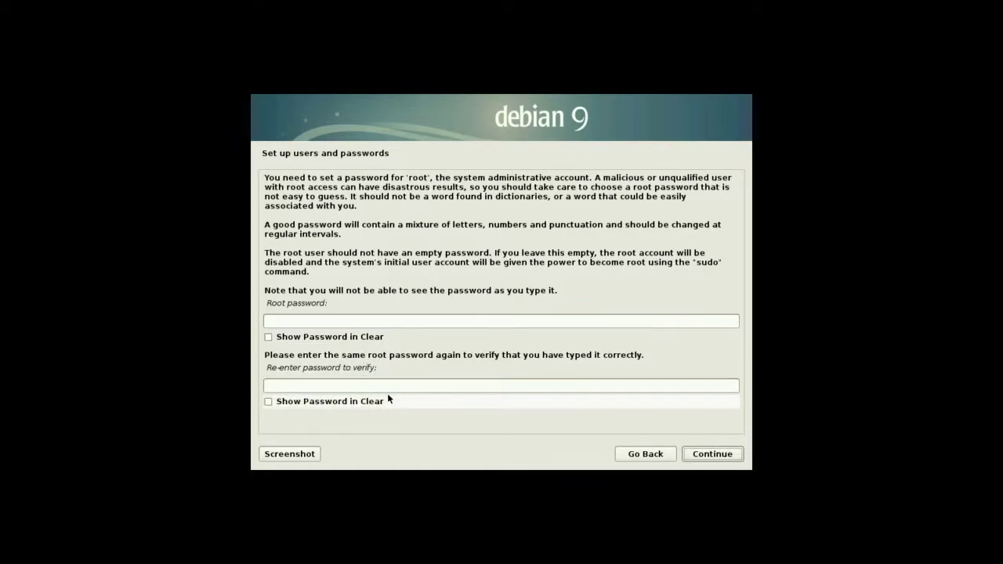
pyautogui.press('Return')
# - Enter the new user's name and accept the suggested account username
pyautogui.write('pedro')
pyautogui.press('Return')
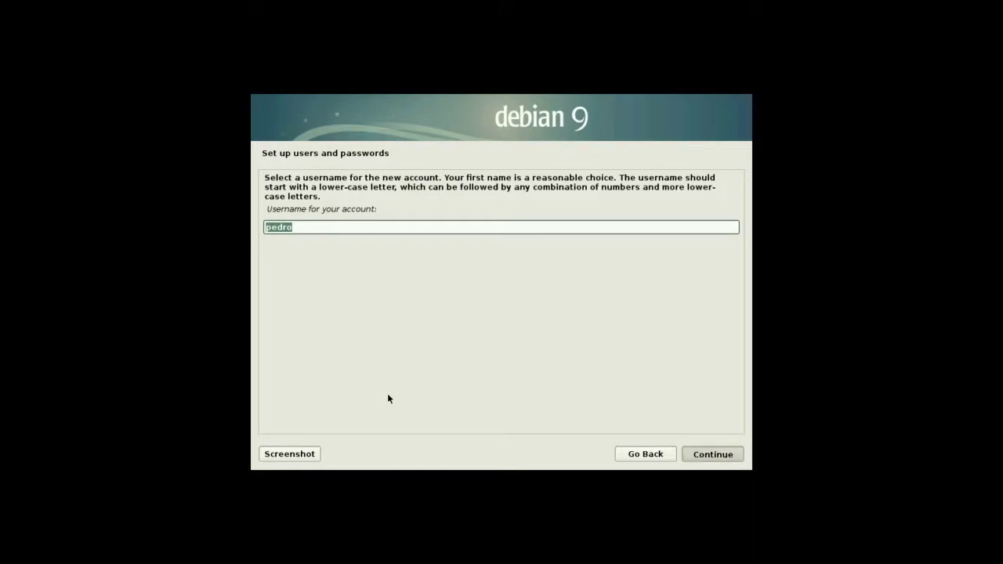
pyautogui.press('Return')
# - Enter the new user's password, repeat it for verification, and submit it
pyautogui.write('********')
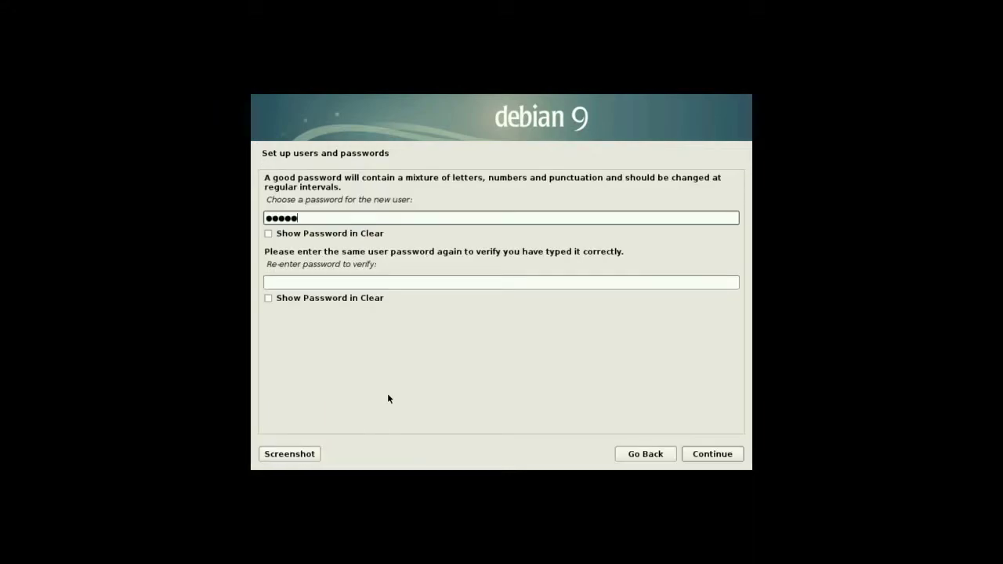
pyautogui.write('******')
pyautogui.press('Tab')
pyautogui.write('**************')
pyautogui.press('Tab')
pyautogui.press('Tab')
pyautogui.press('Return')
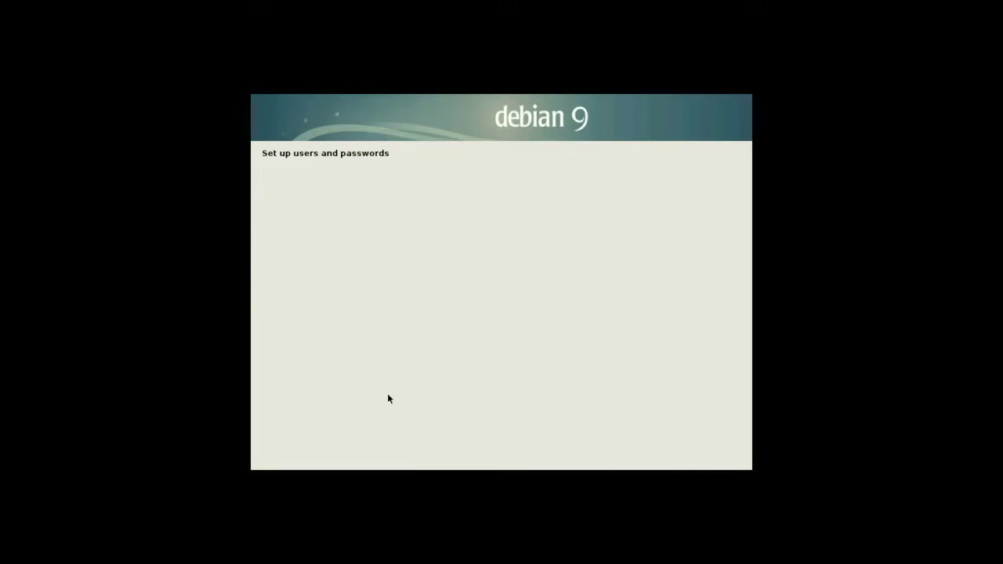
# - Continue to disk partitioning and choose Manual as the partitioning method
pyautogui.press('Return')
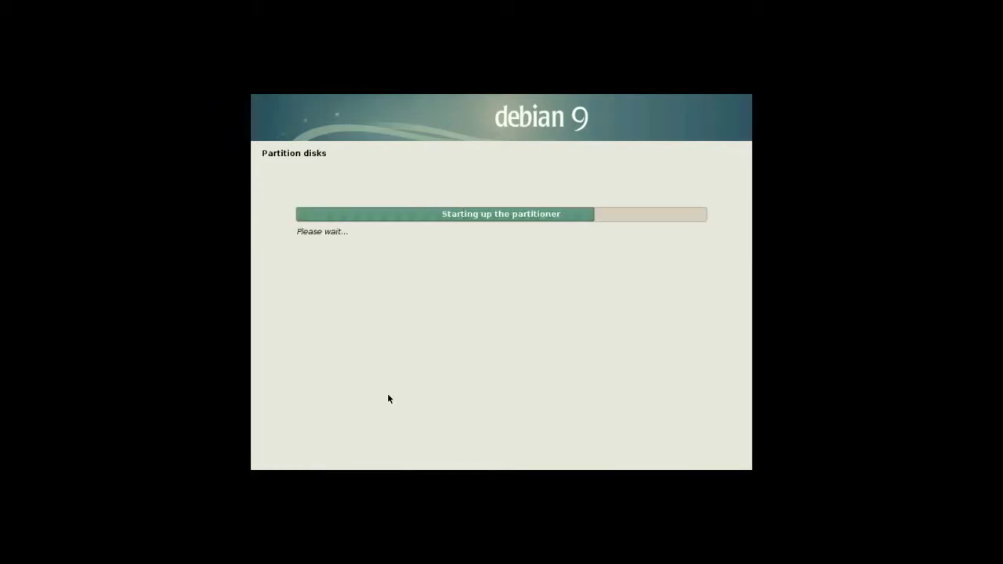
pyautogui.press('Down')
pyautogui.press('Down')
pyautogui.press('Down')
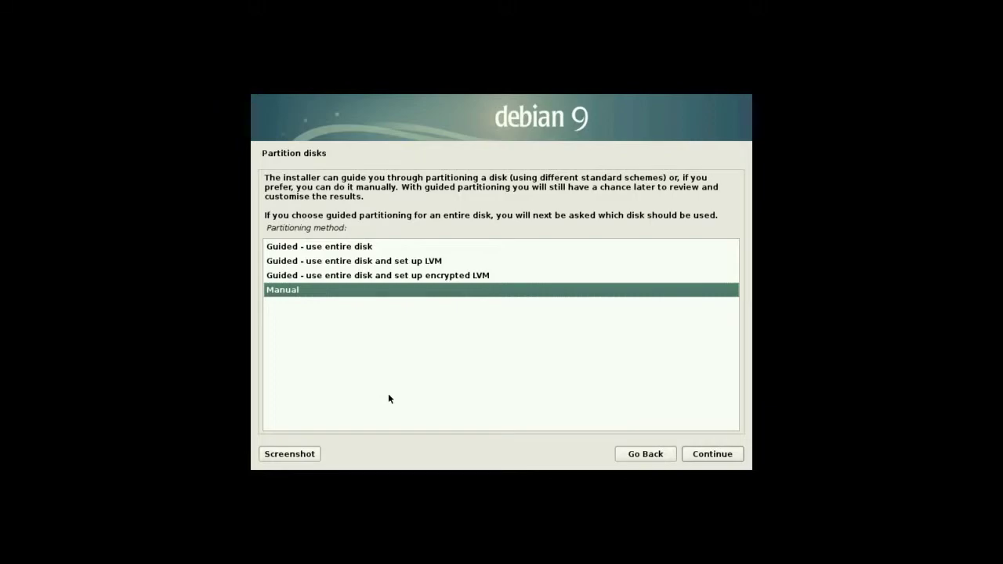
pyautogui.press('Return')
# - Create a new empty partition table on the VBOX hard disk SCSI2 (0,0,0) (sda)
pyautogui.press('Down')
pyautogui.press('Down')
pyautogui.press('Down')
pyautogui.press('Return')
pyautogui.press('Down')
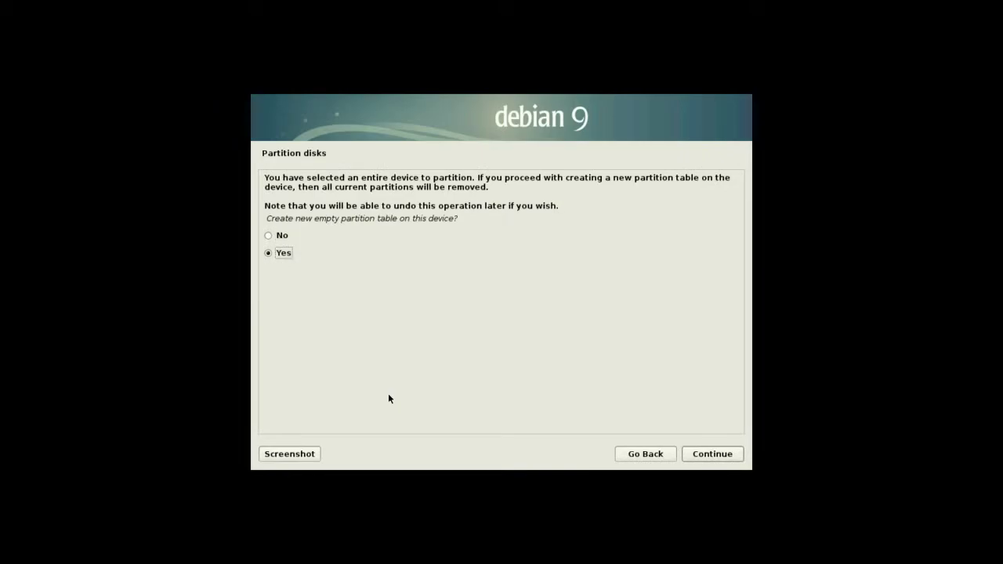
pyautogui.press('Return')
# - Create a new primary partition in the free space, using the full 19.3 GB
pyautogui.press('Down')
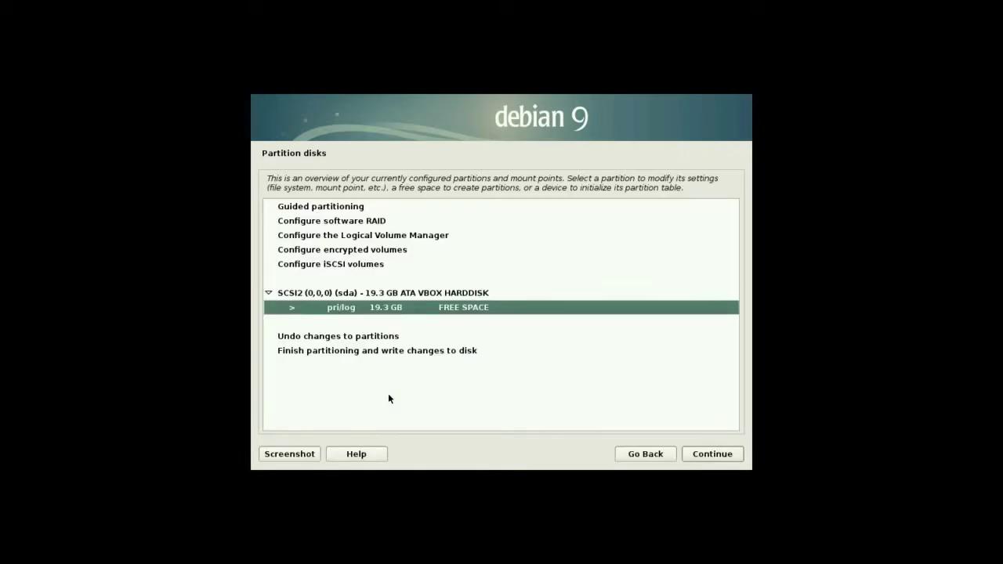
pyautogui.press('Return')
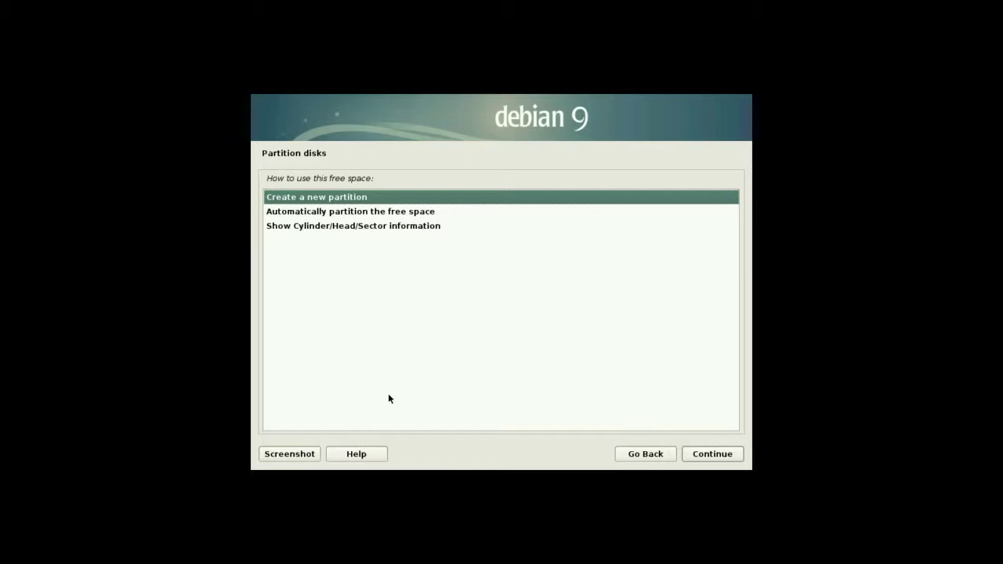
pyautogui.press('Return')
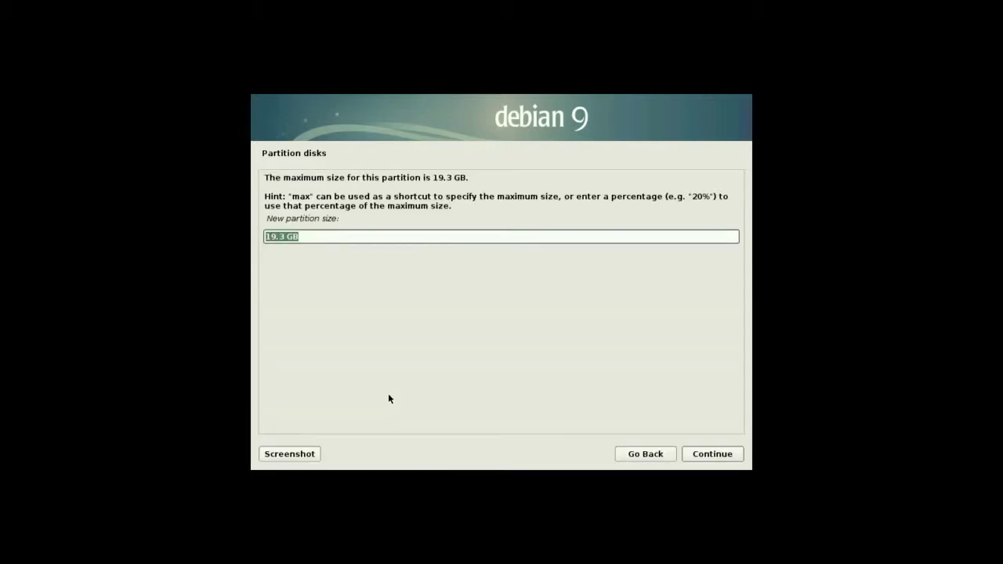
pyautogui.press('Return')
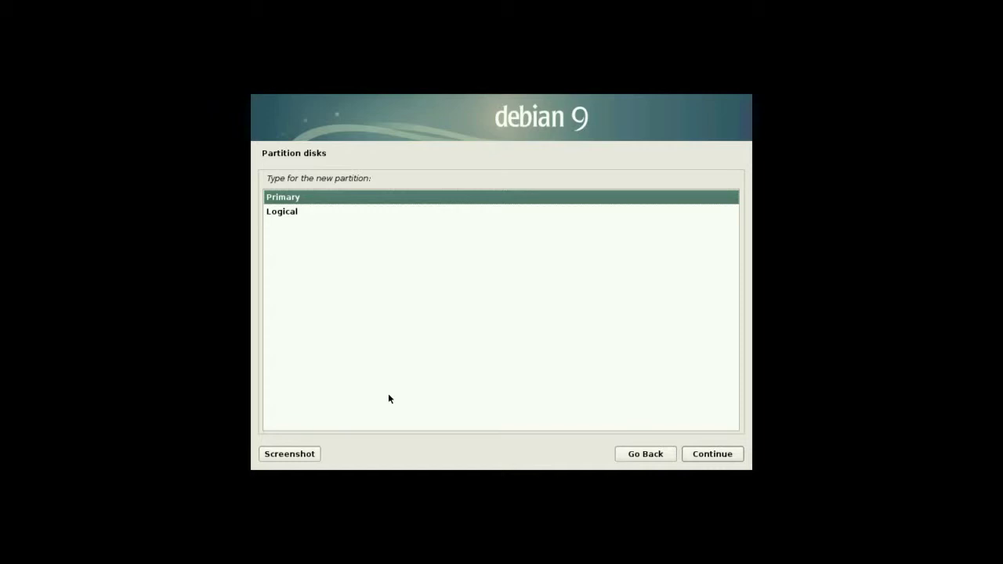
pyautogui.press('Return')
# - Set the label of the new Ext4 partition to root
pyautogui.press('Down')
pyautogui.press('Down')
pyautogui.press('Down')
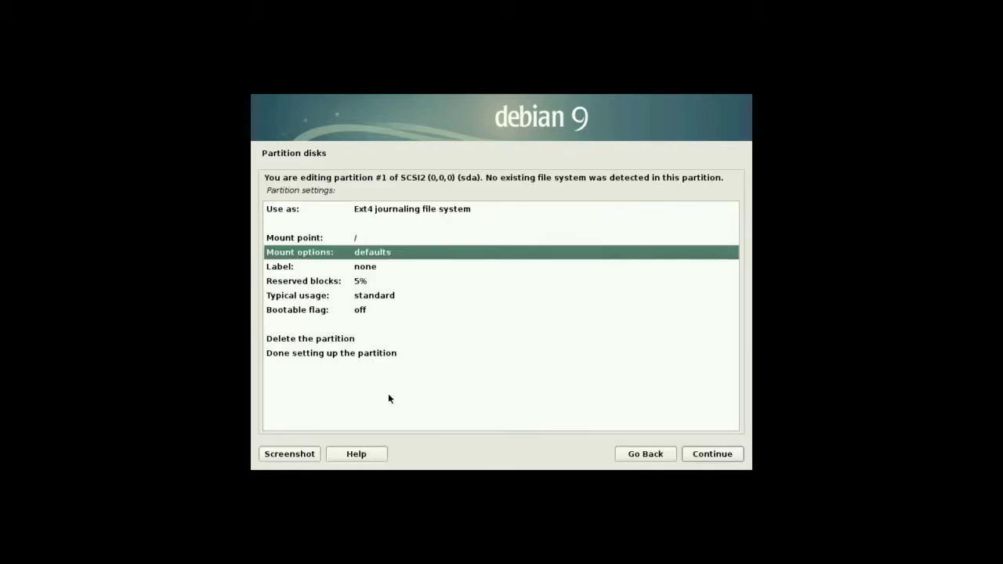
pyautogui.press('Down')
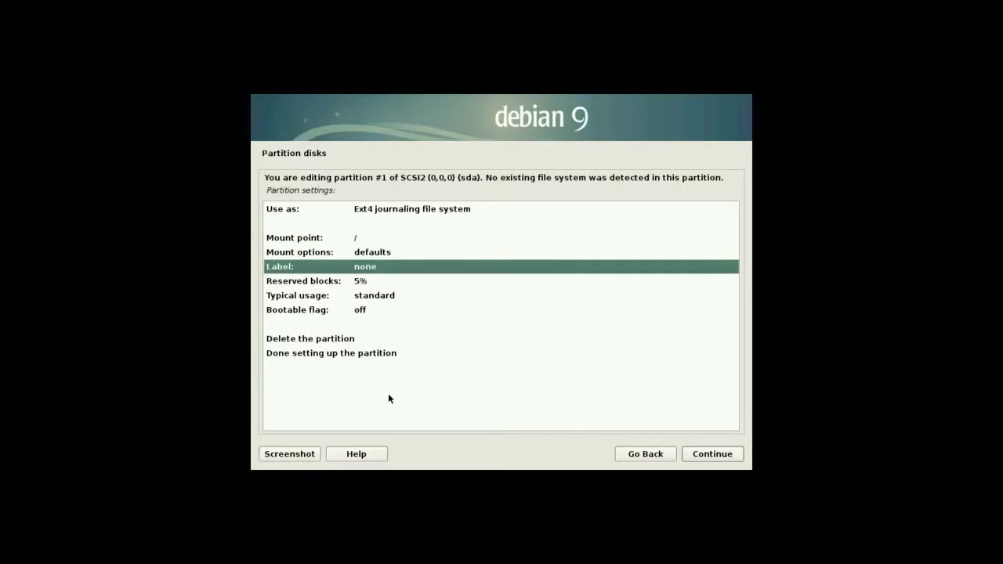
pyautogui.press('Return')
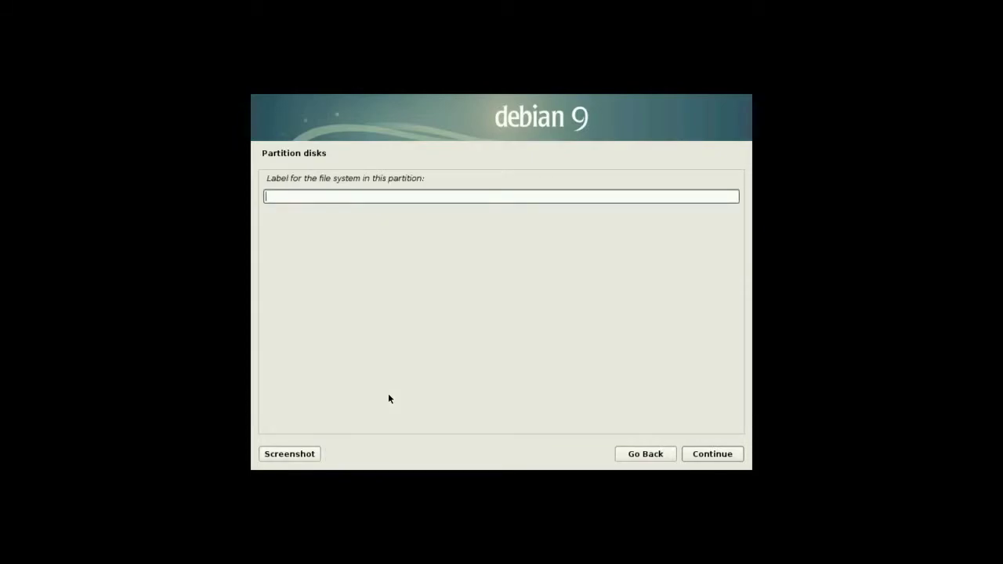
pyautogui.write('root')
pyautogui.press('Return')
# - Keep the partition's typical usage as standard and finish setting up the partition
pyautogui.press('Down')
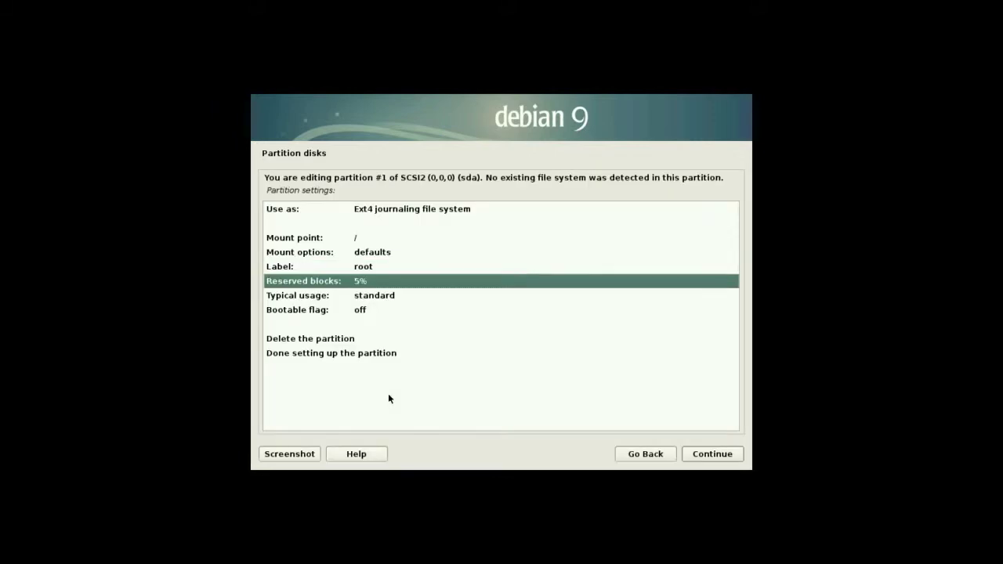
pyautogui.press('Down')
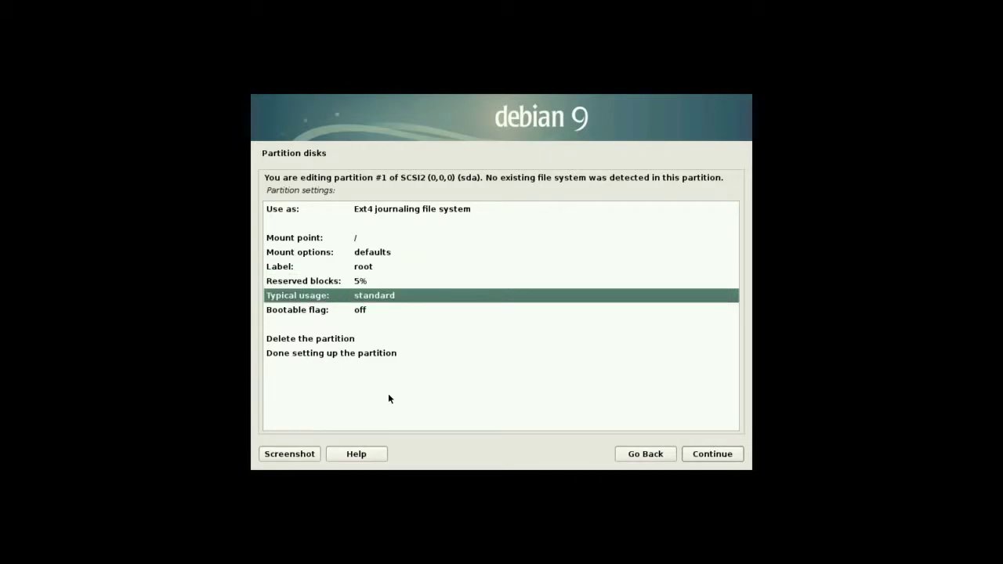
pyautogui.press('Return')
pyautogui.press('Return')
pyautogui.press('Down')
pyautogui.press('Down')
pyautogui.press('Down')
pyautogui.press('Down')
pyautogui.press('Return')
# - Finish partitioning without a swap partition and write the changes to the disk
pyautogui.press('Down')
pyautogui.press('Down')
pyautogui.press('Down')
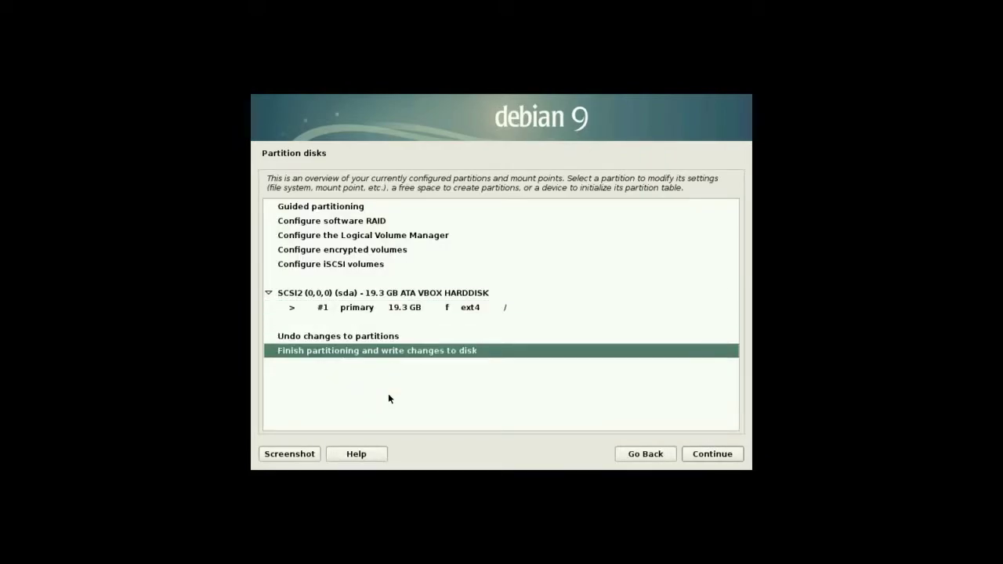
pyautogui.press('Return')
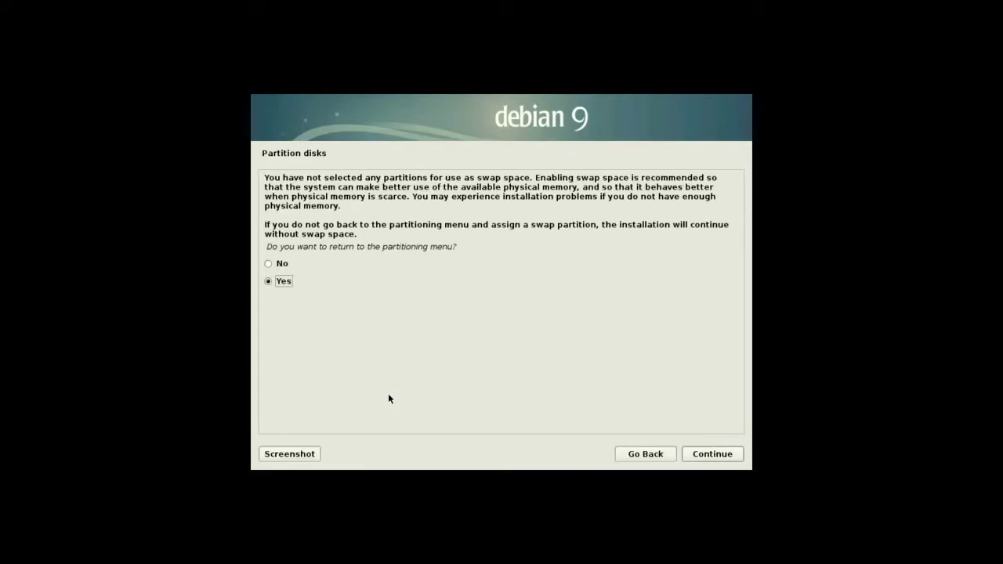
pyautogui.press('Up')
pyautogui.press('Return')
pyautogui.press('Down')
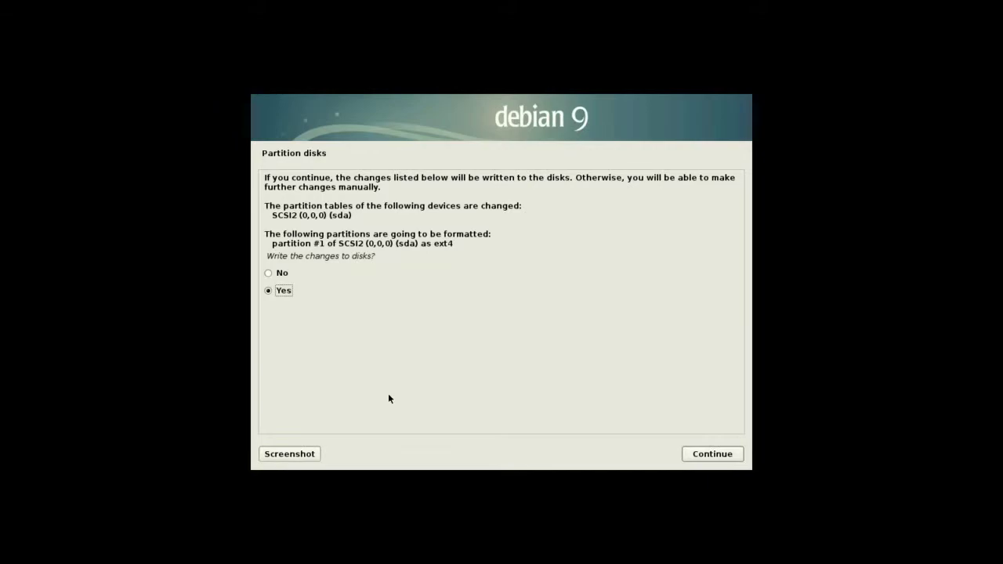
pyautogui.press('Return')
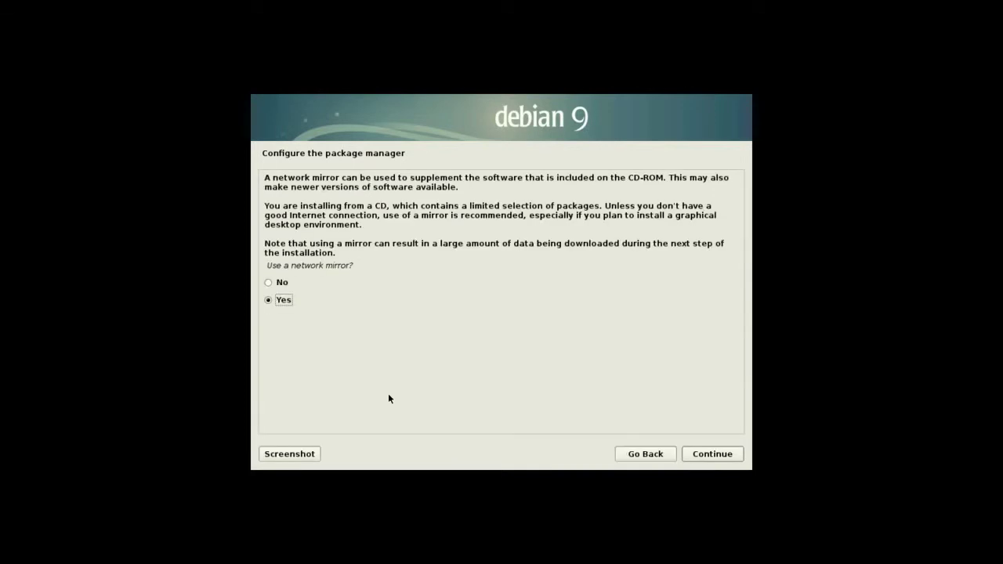
# - Enable a network mirror and choose Singapore as the Debian archive mirror country
pyautogui.press('Return')
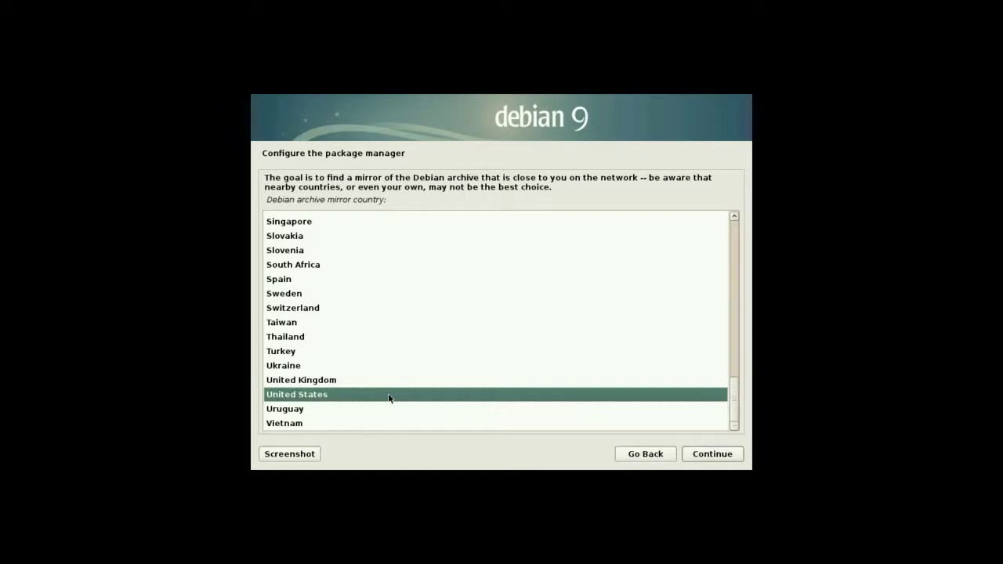
pyautogui.press('Up')
pyautogui.press('Up')
pyautogui.press('Up')
pyautogui.press('Up')
pyautogui.press('Up')
pyautogui.press('Up')
pyautogui.press('Up')
pyautogui.press('Up')
pyautogui.press('Up')
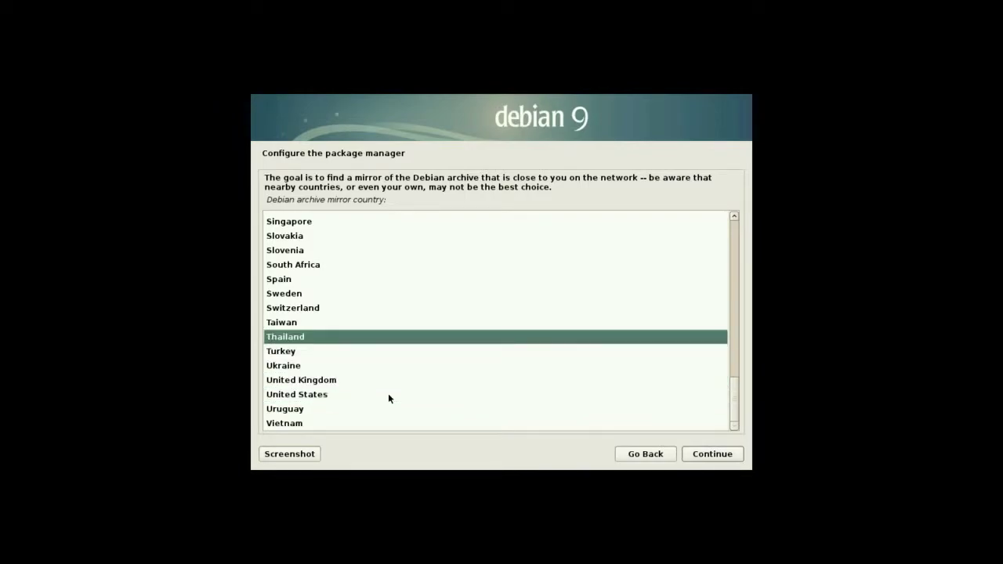
pyautogui.press('Up')
pyautogui.press('Up')
pyautogui.press('Up')
pyautogui.press('Return')
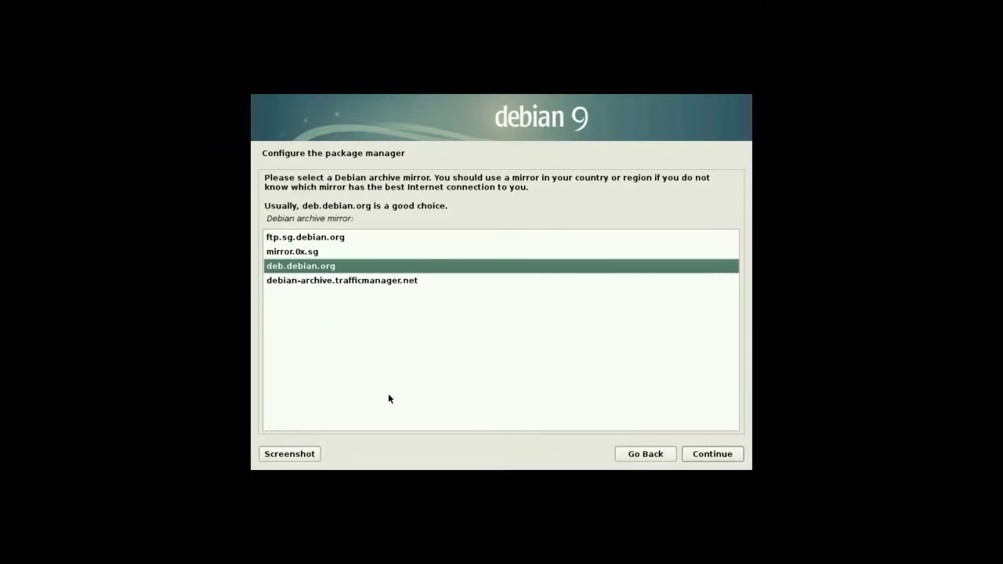
# - Select mirror.0x.sg as the Debian archive mirror and leave the HTTP proxy blank
pyautogui.press('Up')
pyautogui.press('Return')
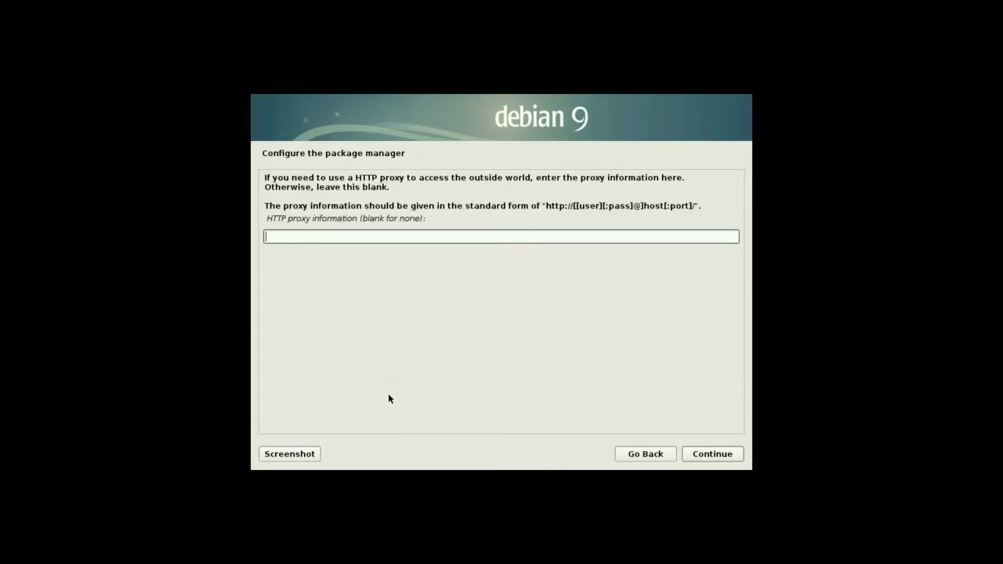
pyautogui.press('Return')
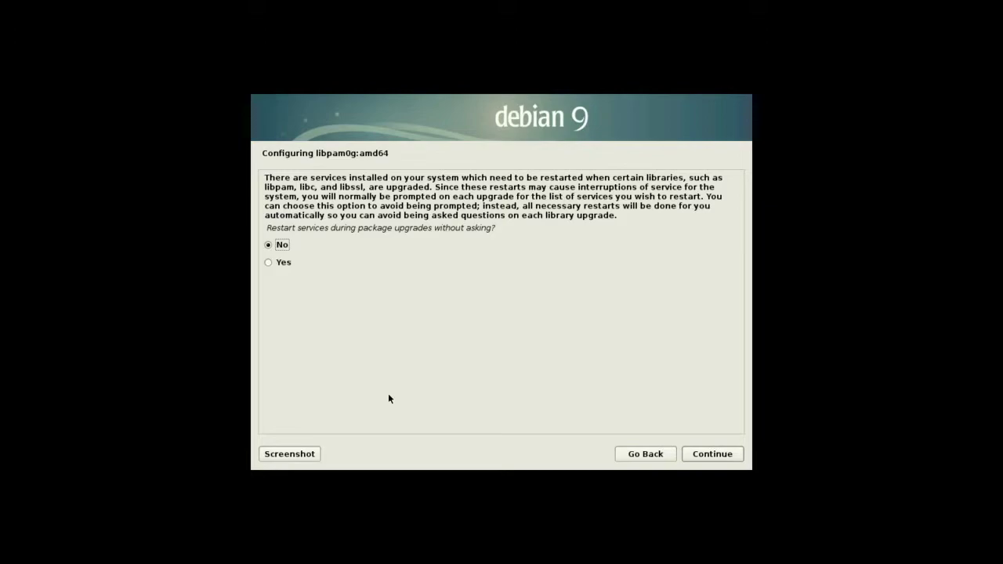
# - Allow services to restart during package upgrades without asking, and decline the package usage survey
pyautogui.press('Down')
pyautogui.press('Return')
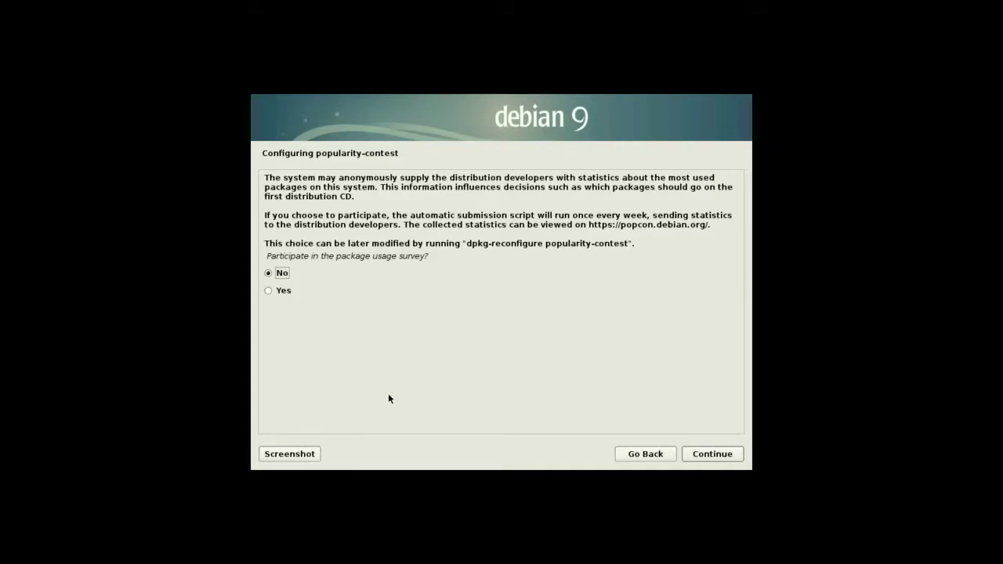
pyautogui.press('Down')
pyautogui.press('Up')
pyautogui.press('Return')
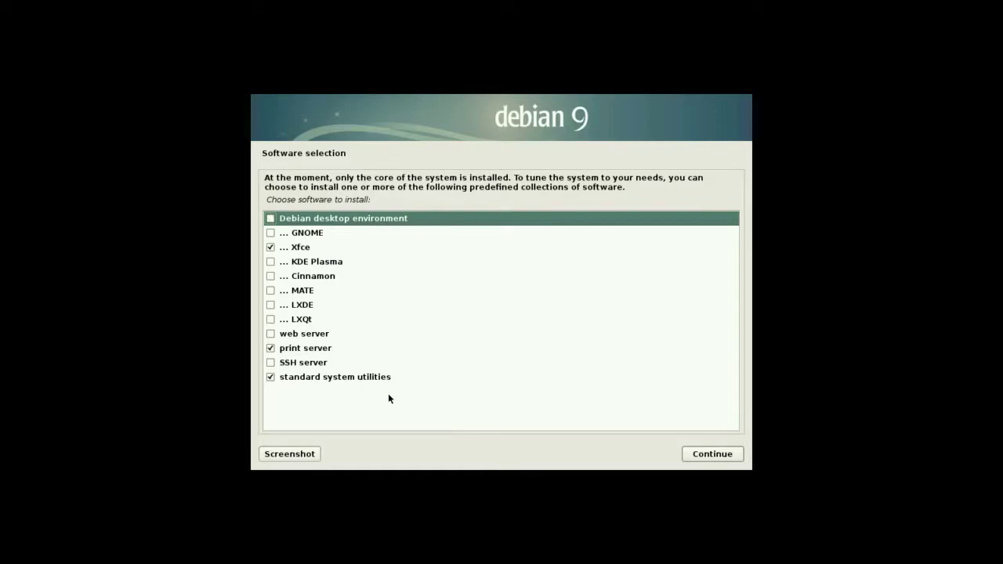
# - Deselect Debian desktop environment and Xfce in the software selection
pyautogui.press('space')
pyautogui.press('Down')
pyautogui.press('Down')
pyautogui.press('space')
# - Clear the remaining Xfce and print server selections, keep only standard system utilities, and continue with the software installation
pyautogui.press('Down')
pyautogui.press('Down')
pyautogui.press('Down')
pyautogui.press('Down')
pyautogui.press('Down')
pyautogui.press('Down')
pyautogui.press('Down')
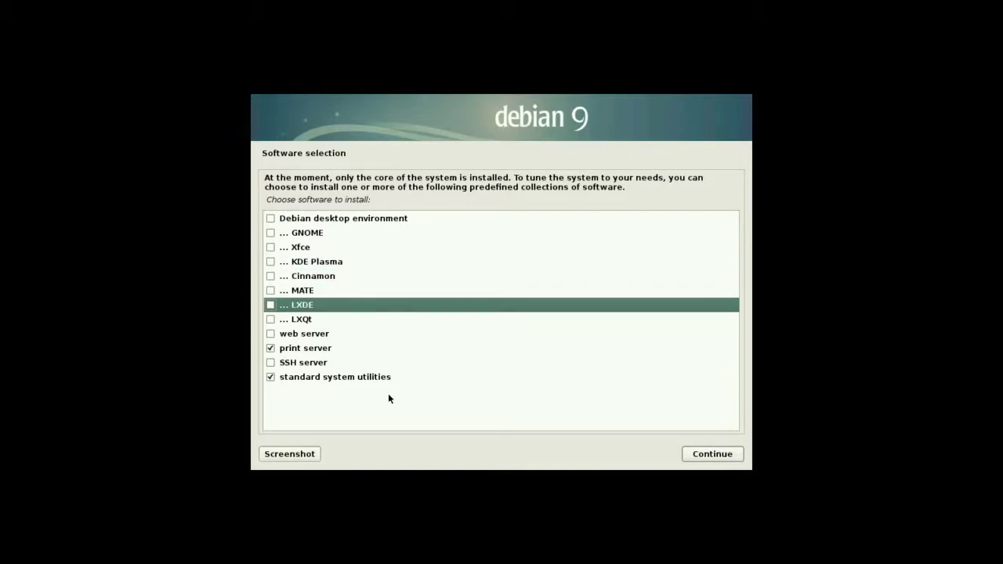
pyautogui.press('space')
pyautogui.press('Down')
pyautogui.press('Down')
pyautogui.press('Up')
pyautogui.press('Up')
pyautogui.press('Up')
pyautogui.press('Up')
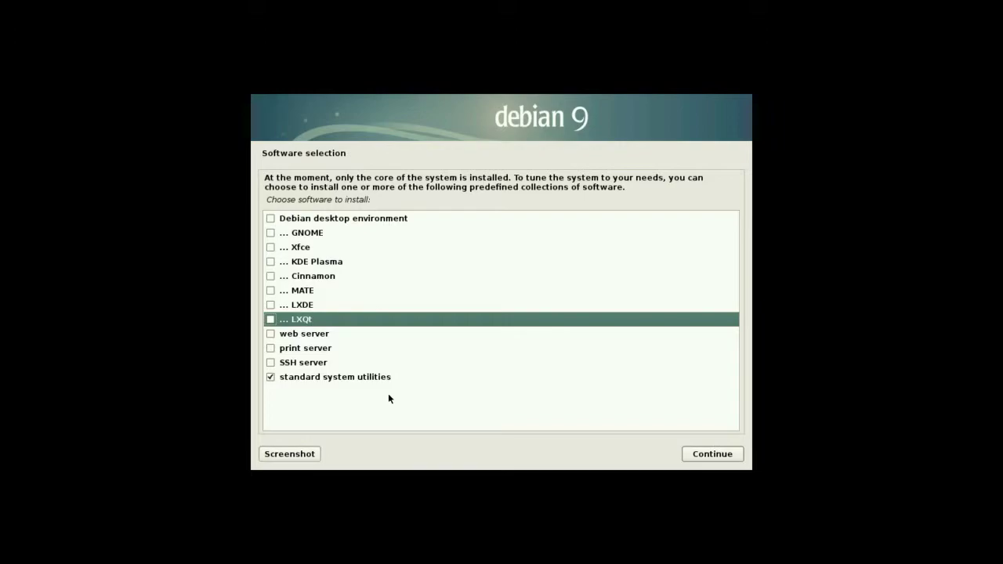
pyautogui.press('Tab')
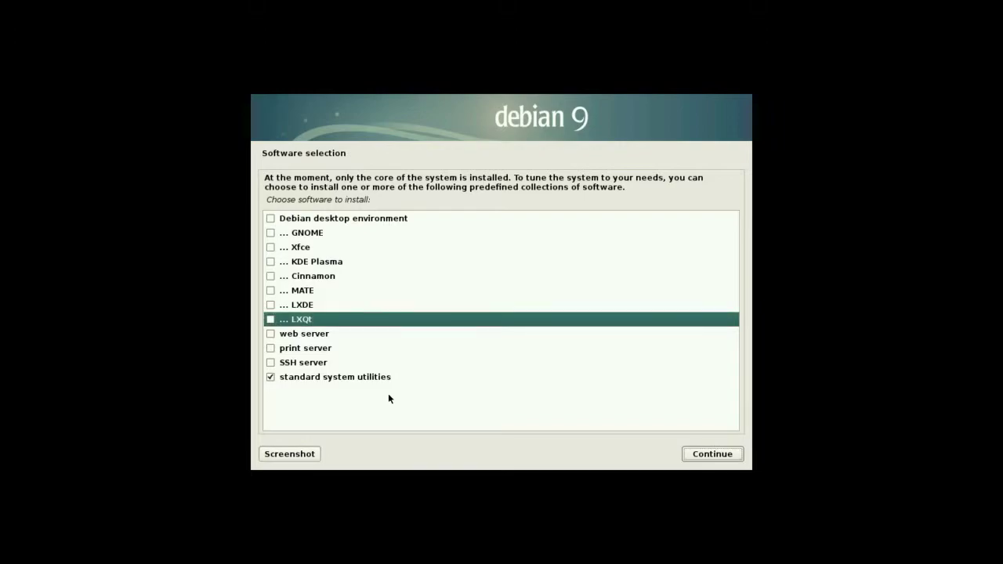
pyautogui.press('Return')
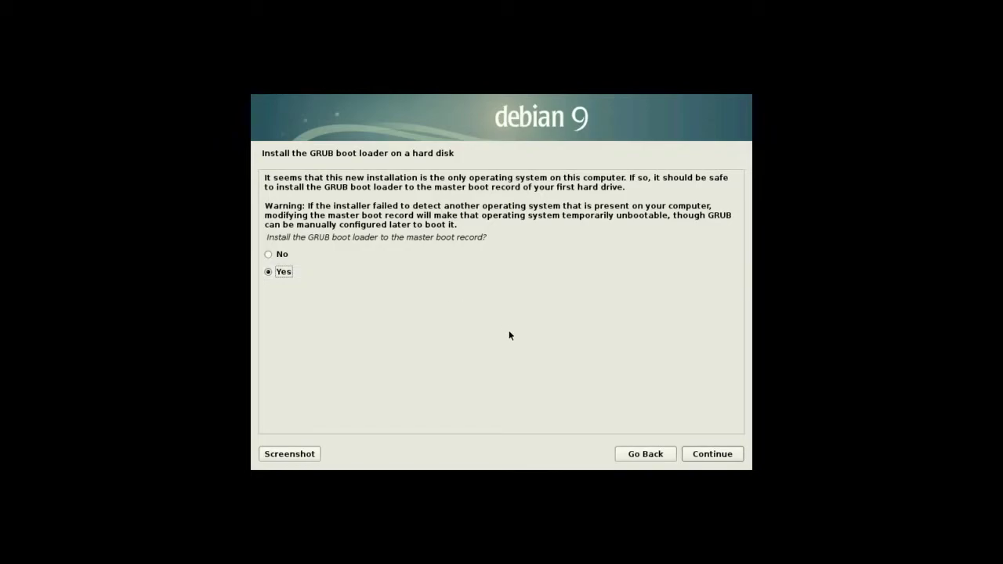
# - Install the GRUB boot loader to the master boot record, choosing /dev/sda as the device
pyautogui.click(716, 453)
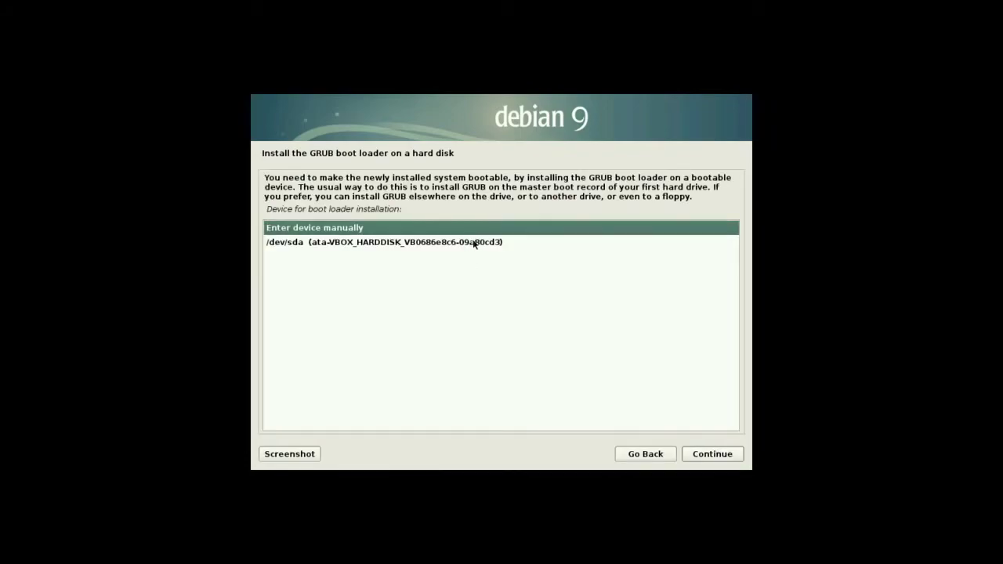
pyautogui.click(473, 242)
pyautogui.click(711, 455)
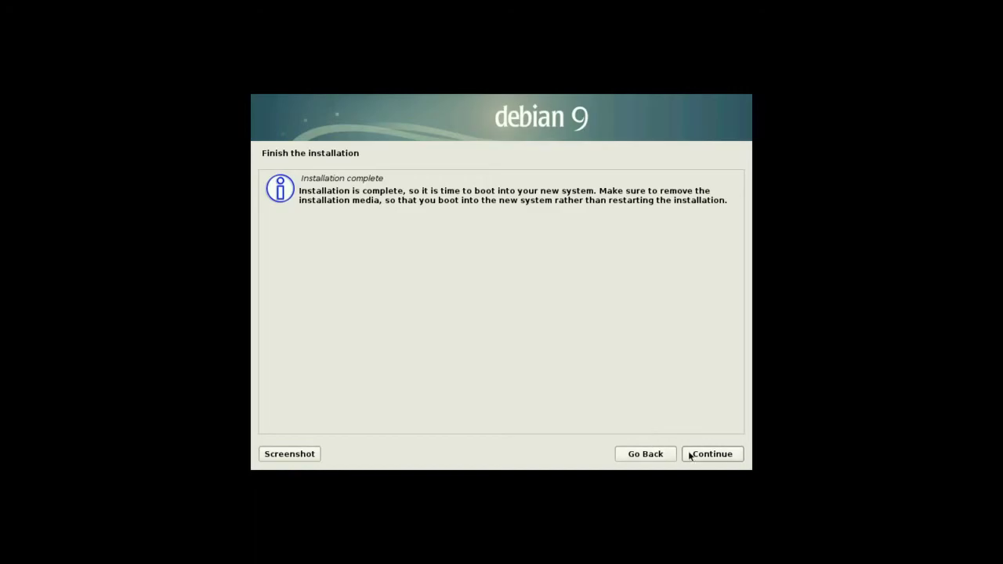
# - Finish the installation by rebooting into the new Debian system, and dismiss the mouse pointer integration notices
pyautogui.click(722, 457)
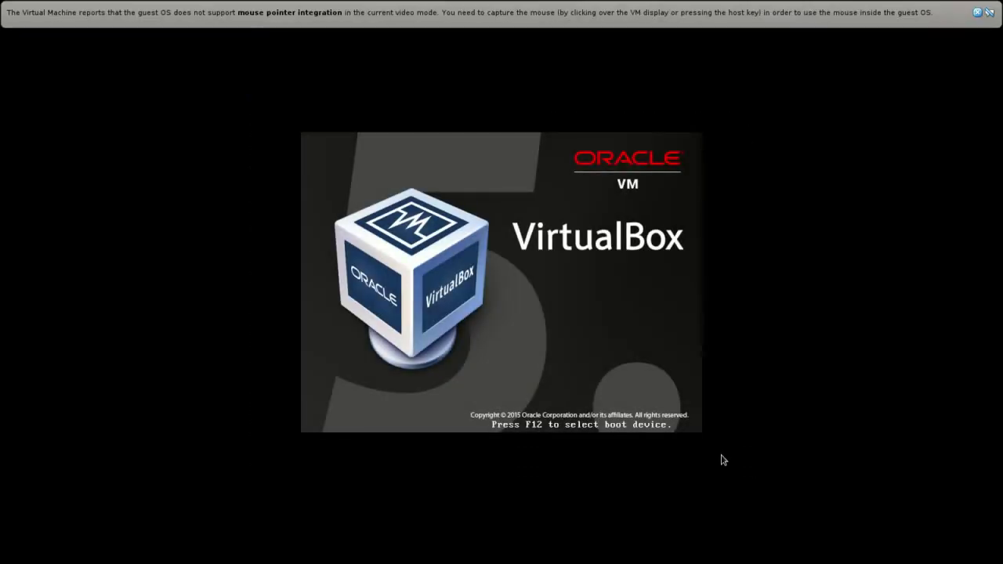
pyautogui.click(982, 14)
pyautogui.press('Return')
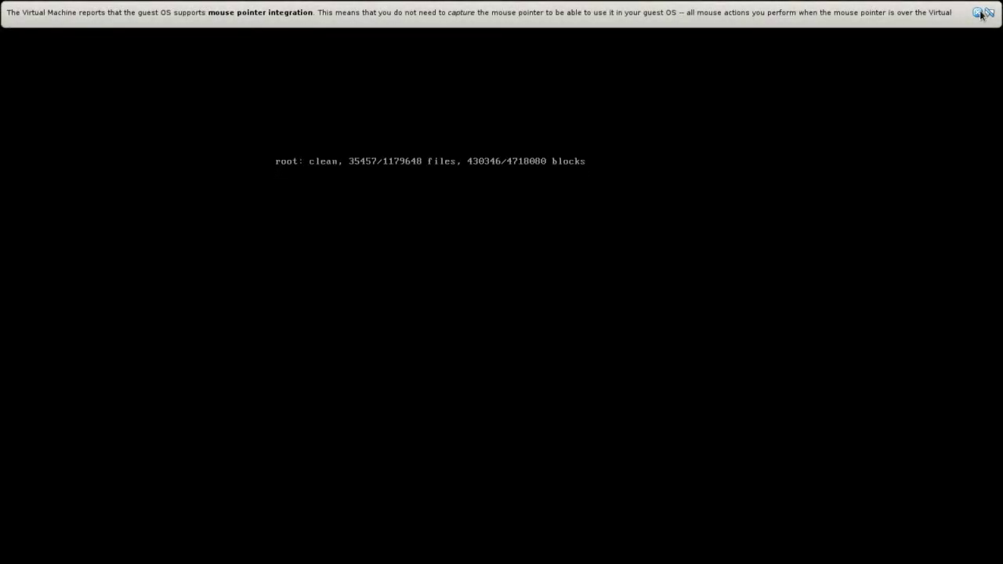
pyautogui.click(981, 15)
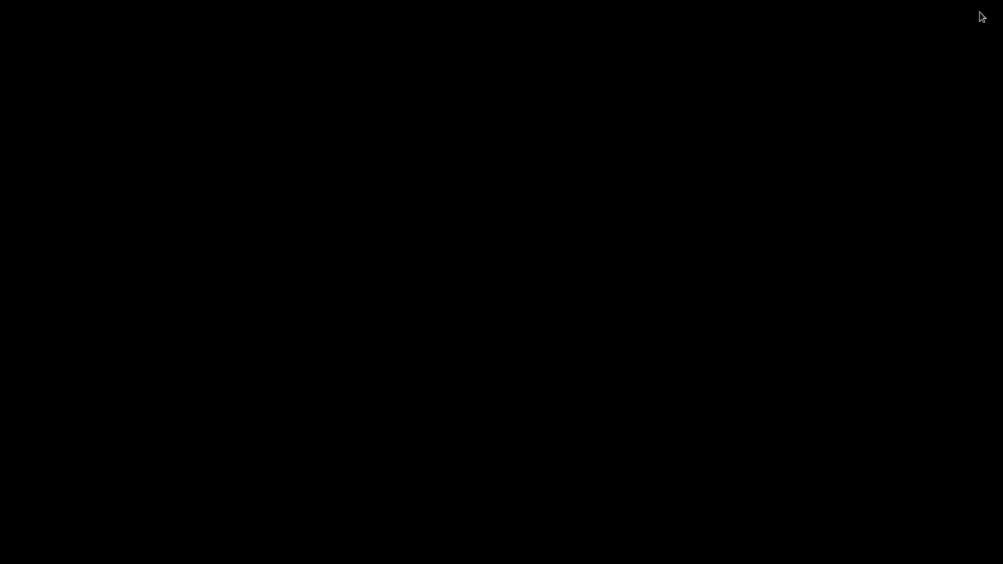
# - Log in at the console with the regular user's username and account password
pyautogui.write('pedro')
pyautogui.press('Return')
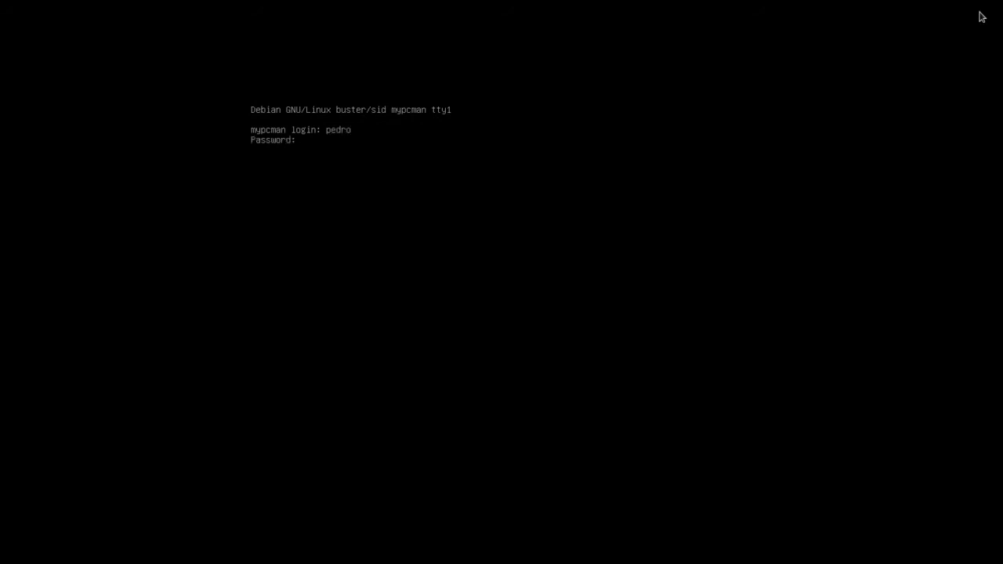
pyautogui.press('Return')
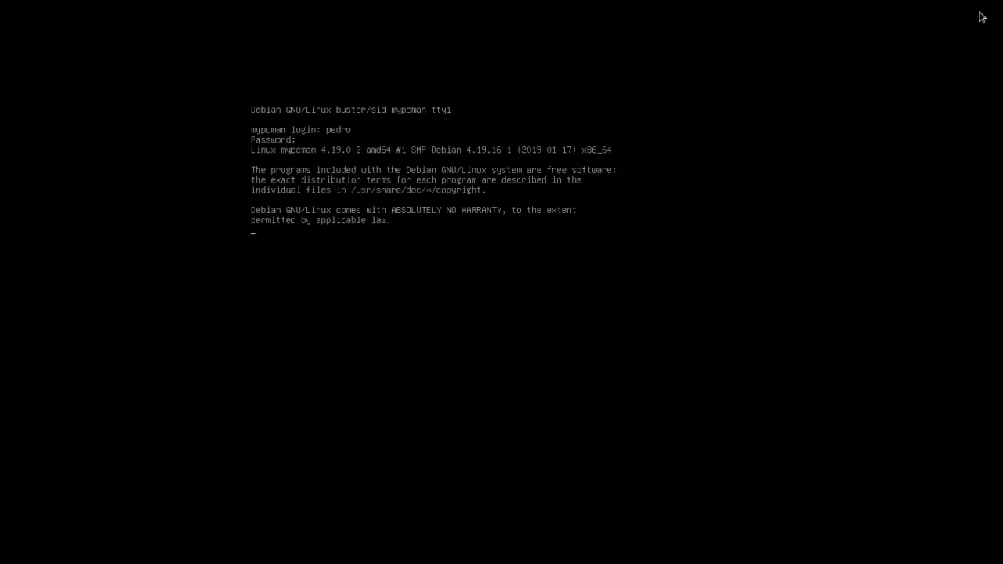
# - Show the distribution release details with lsb_release -a
pyautogui.write('lsb')
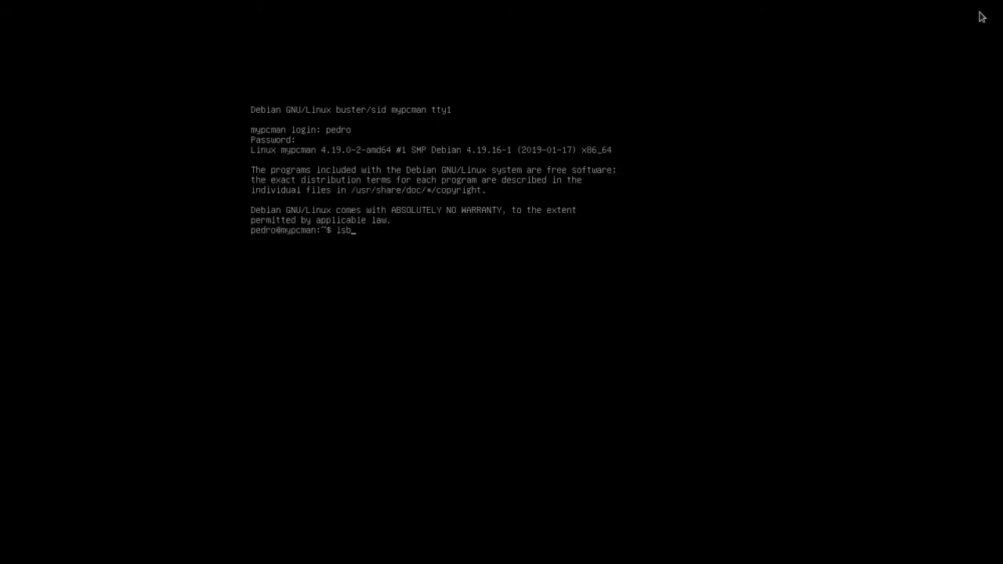
pyautogui.write('_release -a')
pyautogui.press('Return')
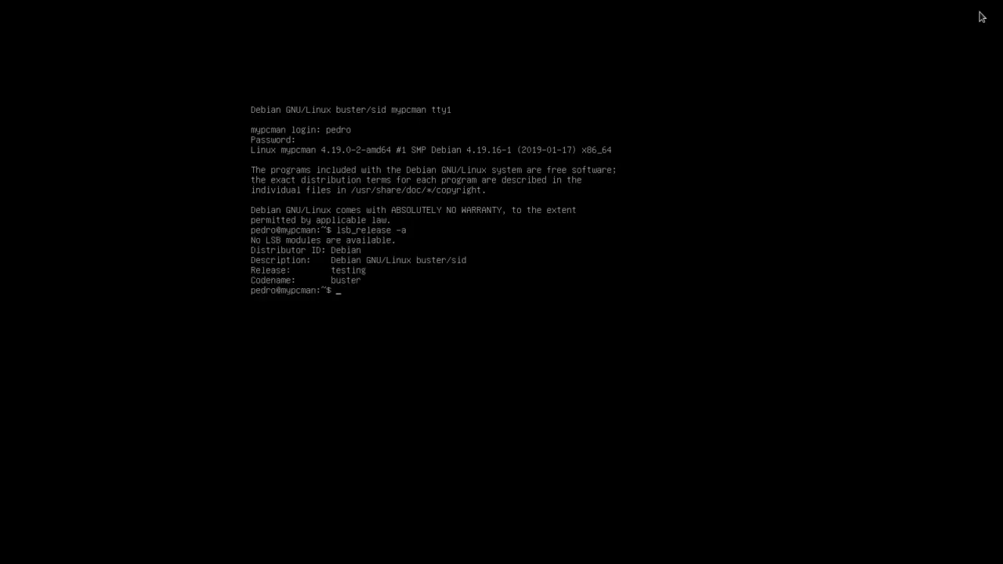
# - Show the full kernel information with uname -a and the kernel release with uname -r
pyautogui.write('uname -a')
pyautogui.press('Return')
pyautogui.write('uname')
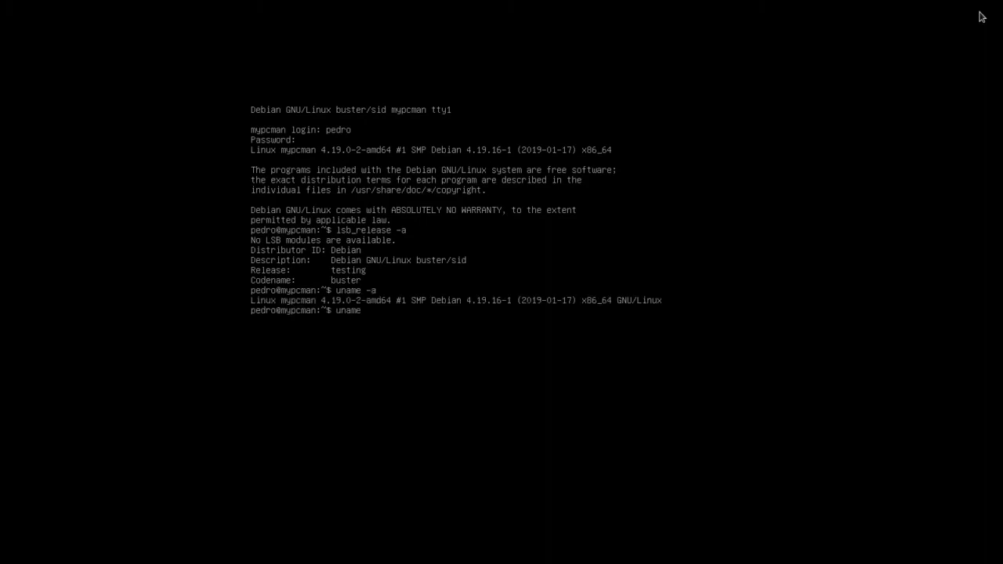
pyautogui.press('Return')
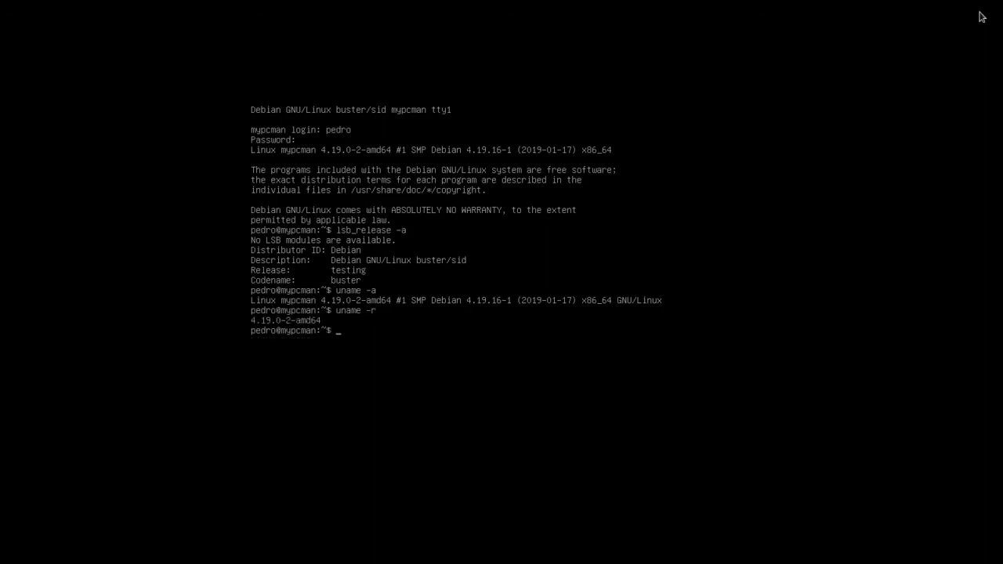